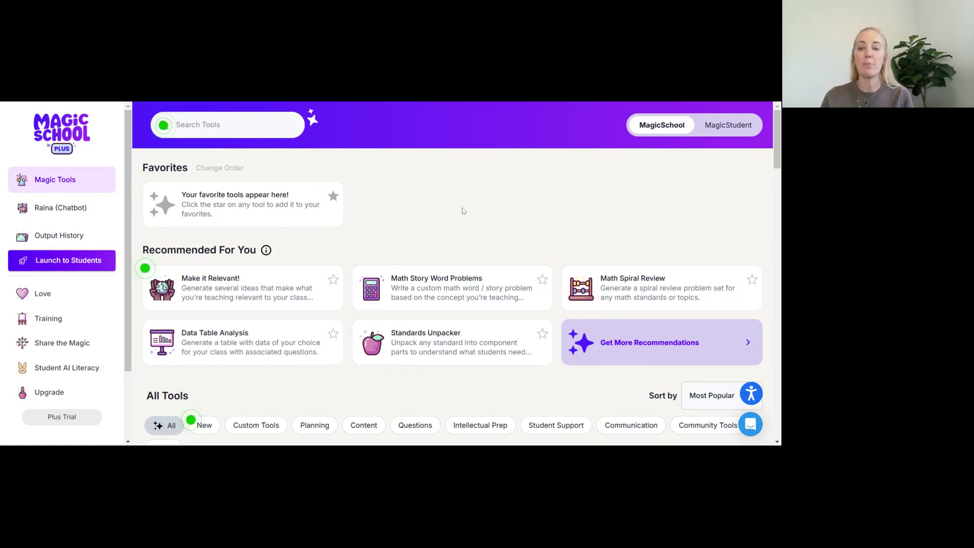
- Browse the full list of teacher tools and open the Writing Feedback tool
scroll(552, 259, "down", 2)
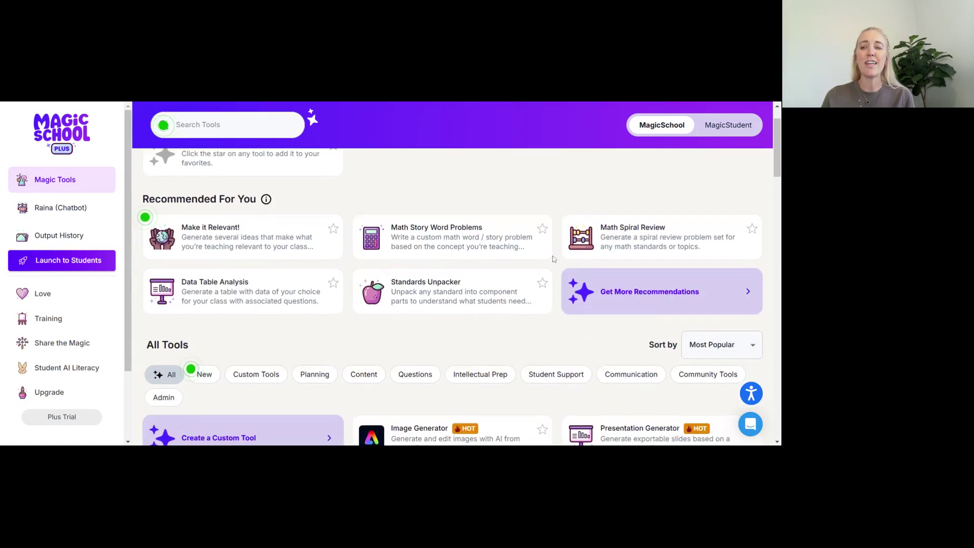
scroll(552, 259, "down", 4)
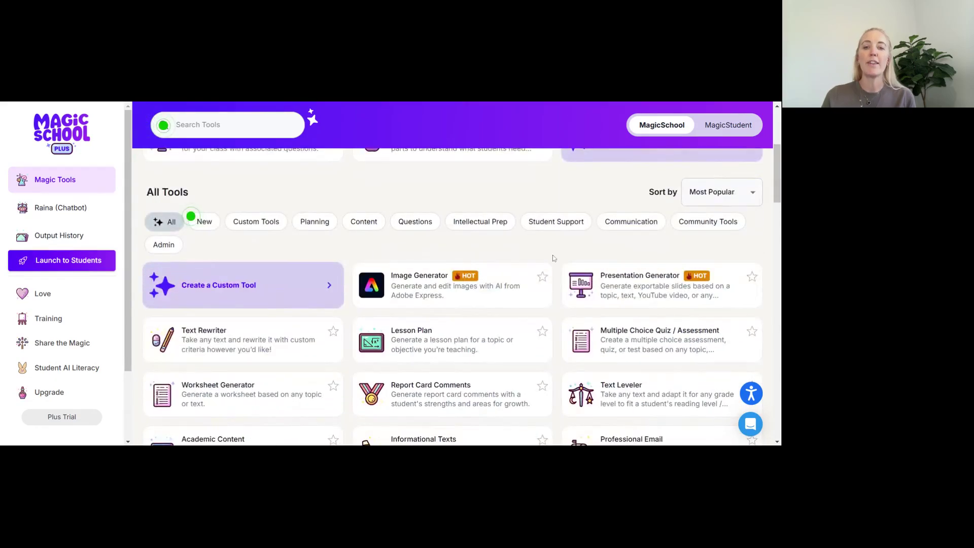
scroll(551, 256, "down", 3)
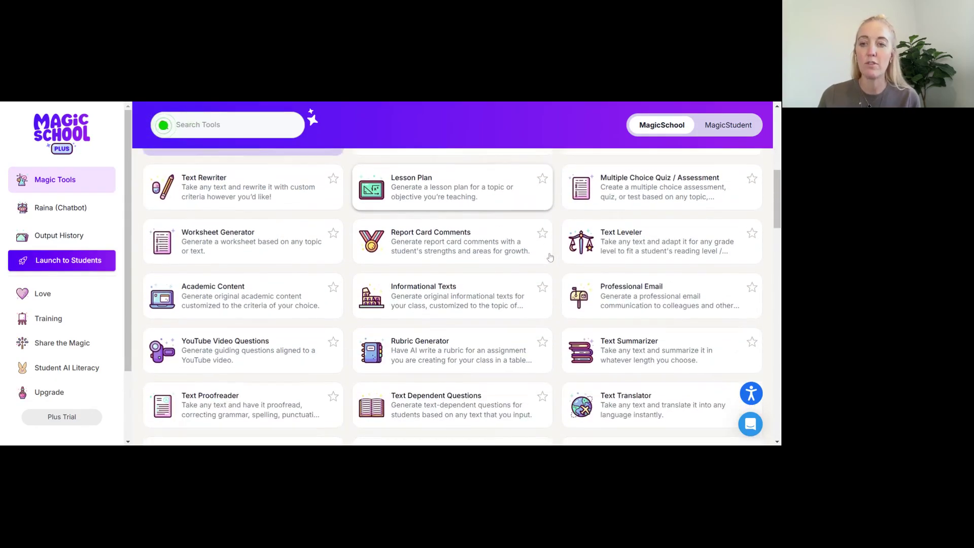
scroll(550, 257, "down", 4)
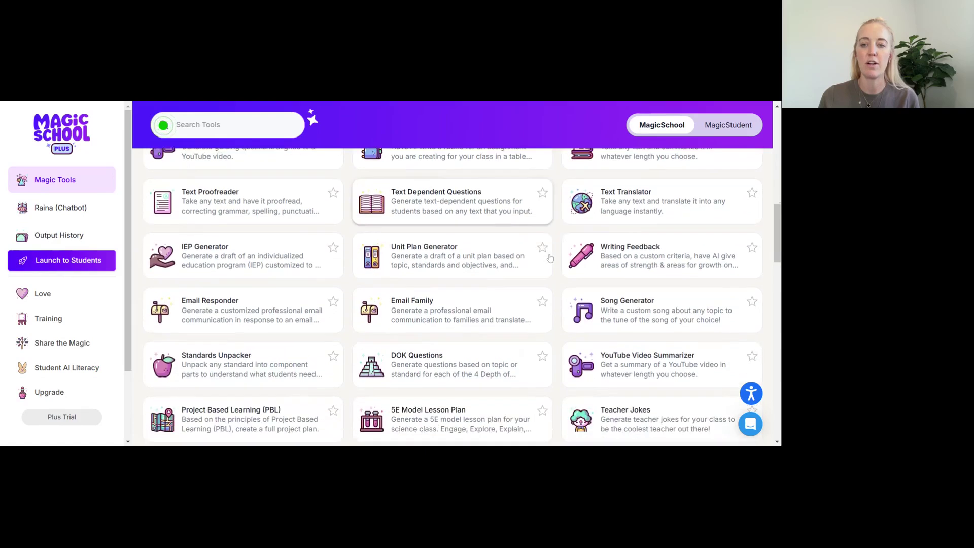
scroll(550, 257, "down", 4)
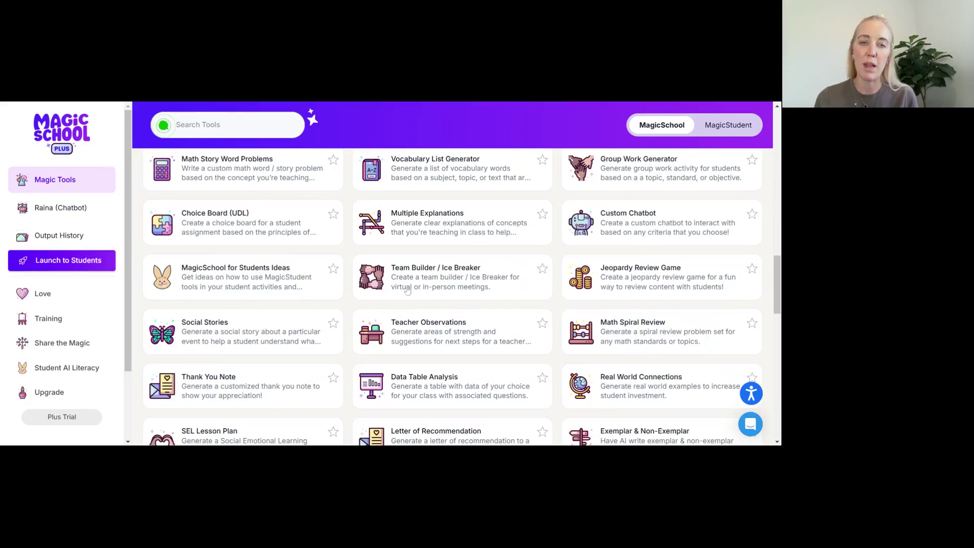
scroll(428, 290, "down", 5)
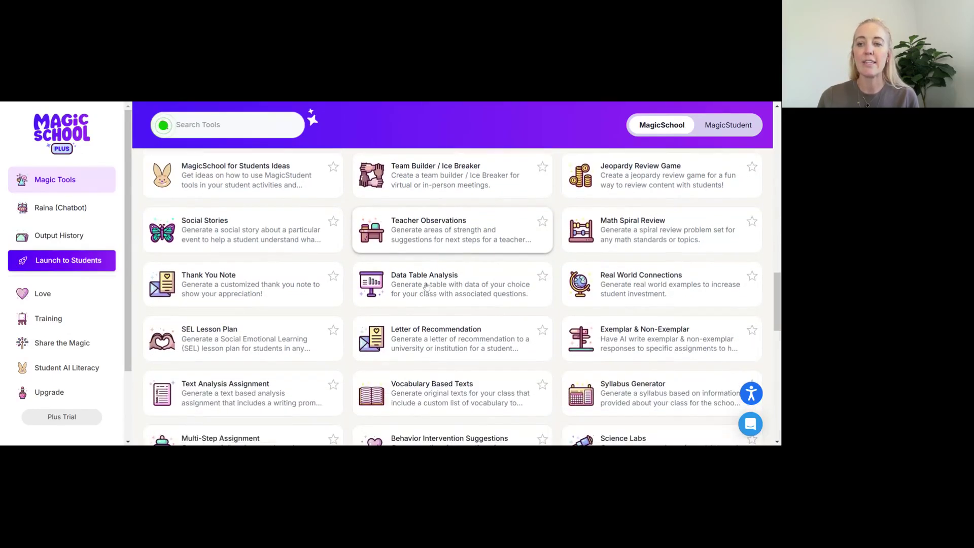
scroll(426, 286, "down", 2)
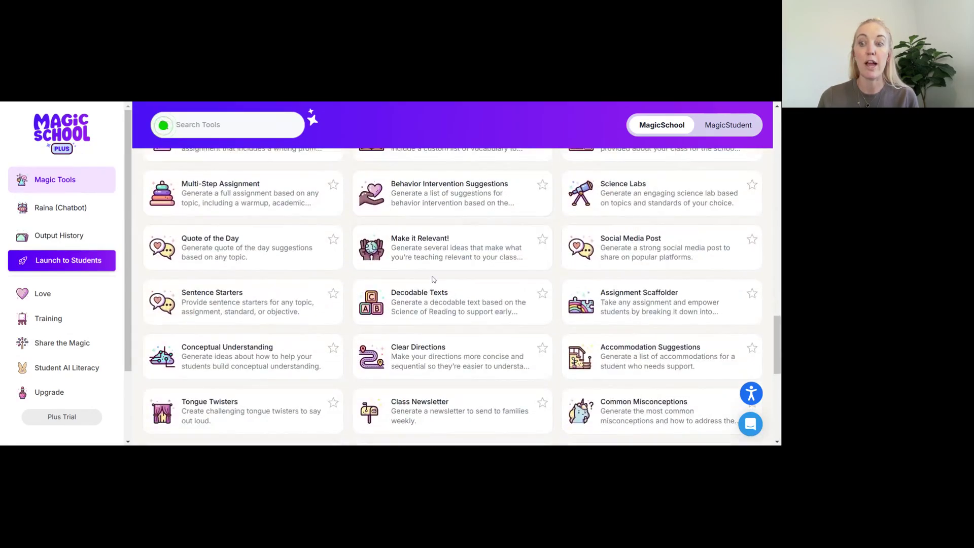
scroll(431, 281, "down", 2)
scroll(433, 277, "down", 10)
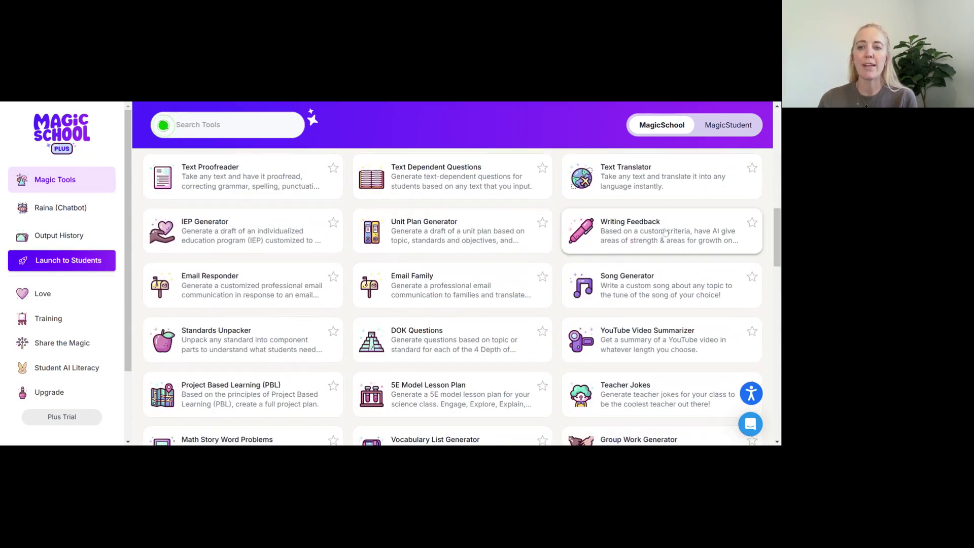
left_click(619, 232)
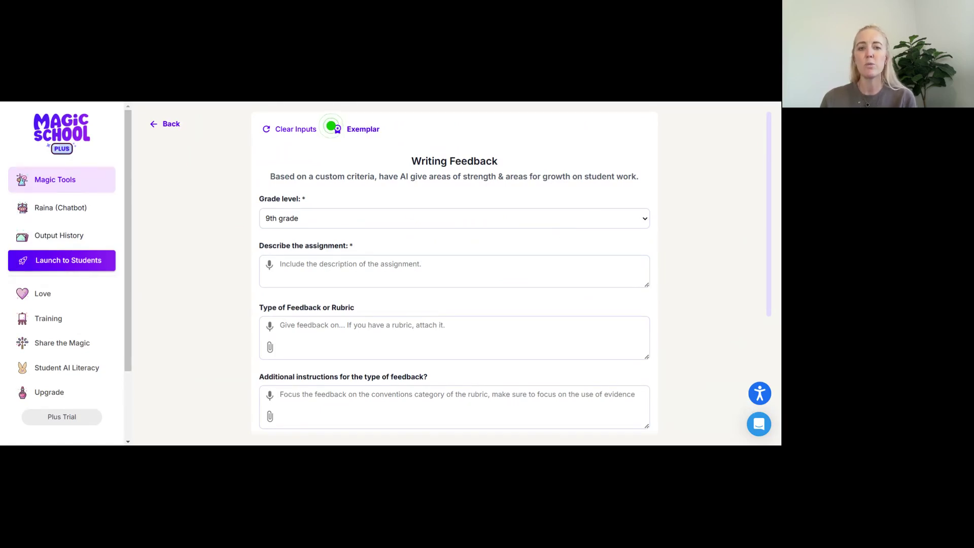
- Keep 9th grade and describe the assignment as a Martin Luther King report highlighting 5 facts about his life and relating it to students' own lives
left_click(413, 308)
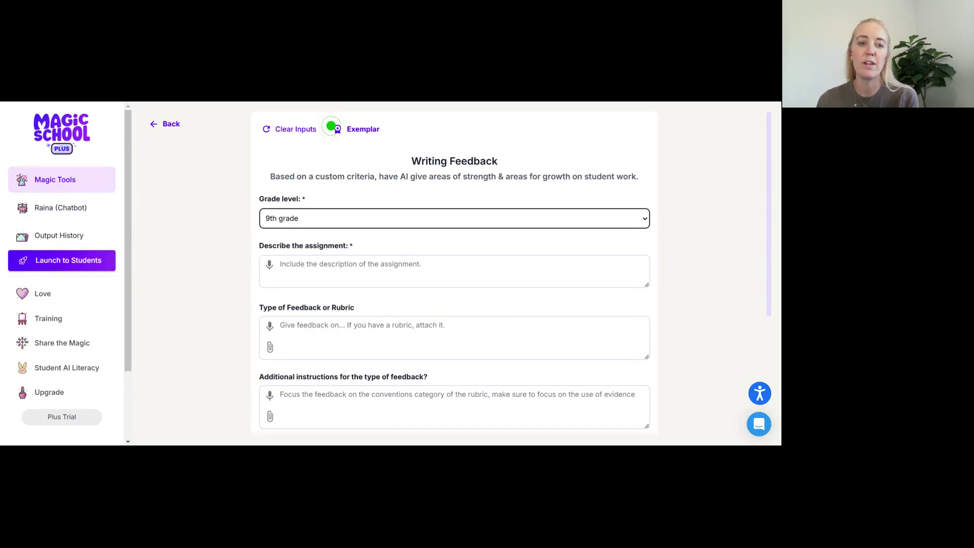
left_click(355, 271)
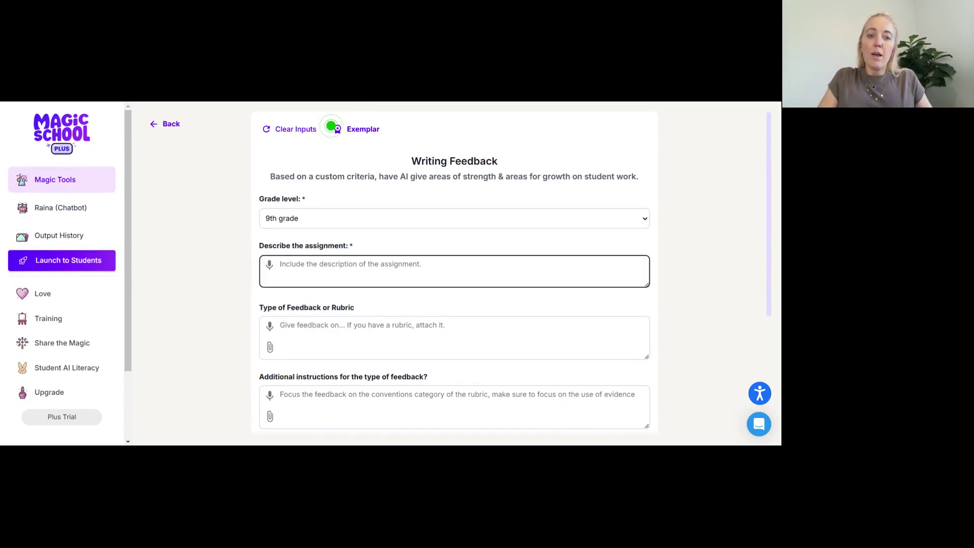
type("A repor")
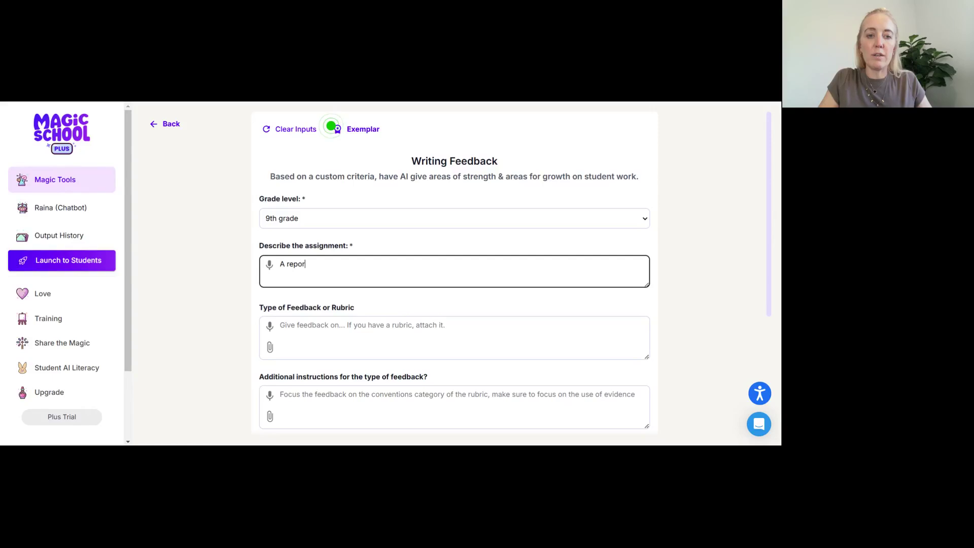
type("t on Martin Luther King. Students are to highlight 5 facts about his life and talk about how it relates to their own life.")
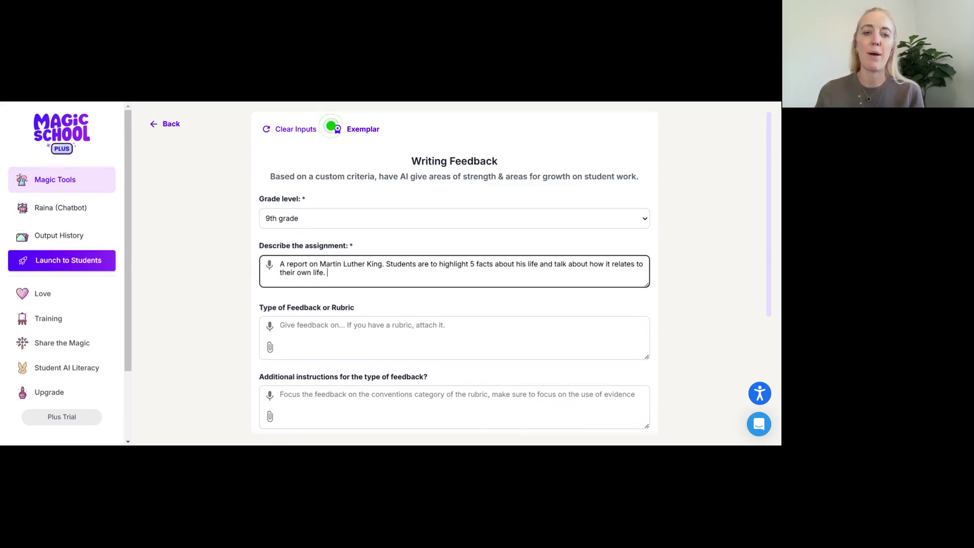
scroll(454, 274, "down", 1)
scroll(454, 273, "down", 1)
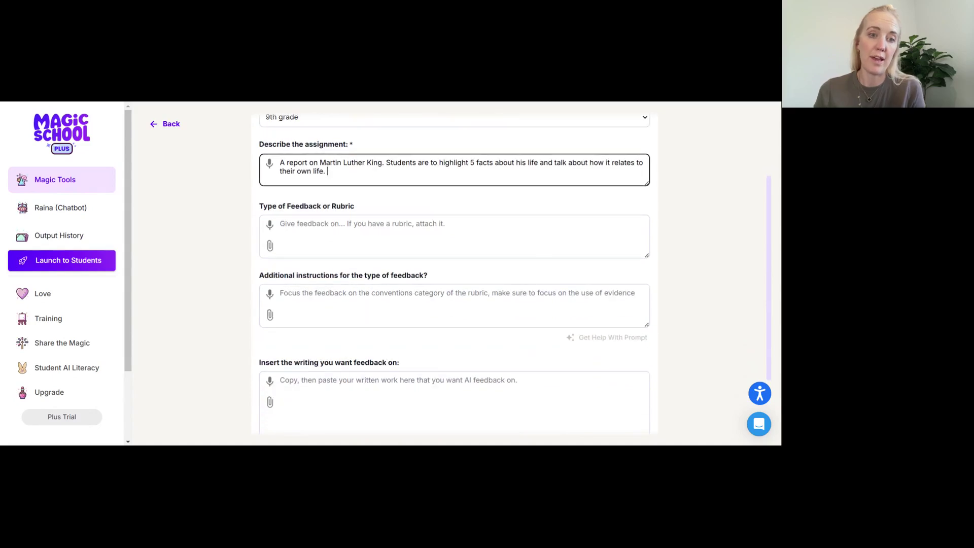
- Describe the assignment as "Writing an essay on MLK and comparing and contrasting their own lives to his" and attach the 9th Grade MLK rubric document
left_click(280, 223)
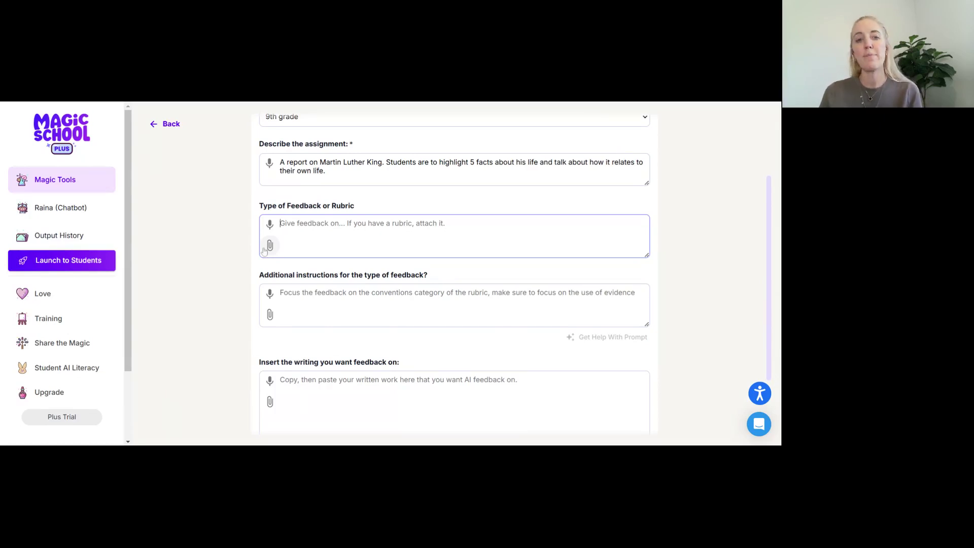
scroll(264, 250, "down", 1)
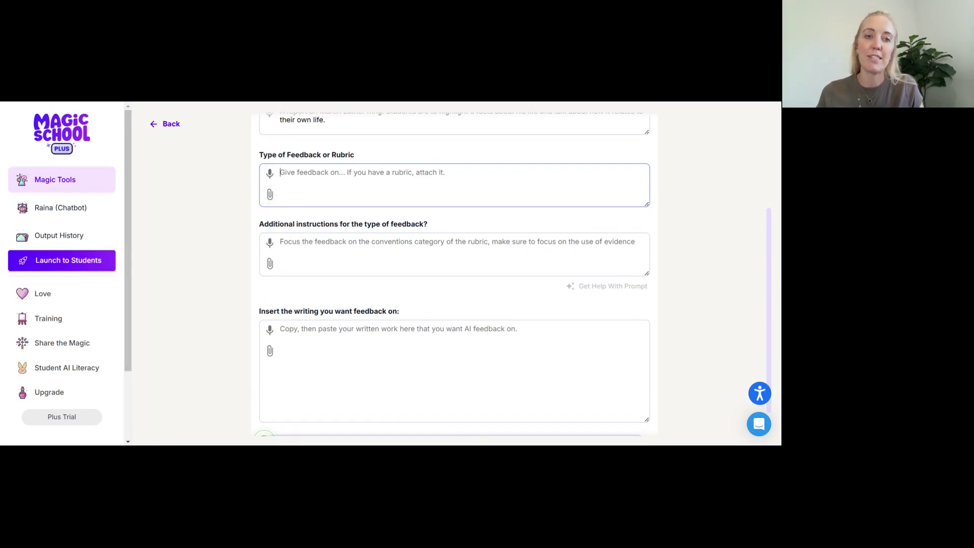
scroll(327, 289, "down", 1)
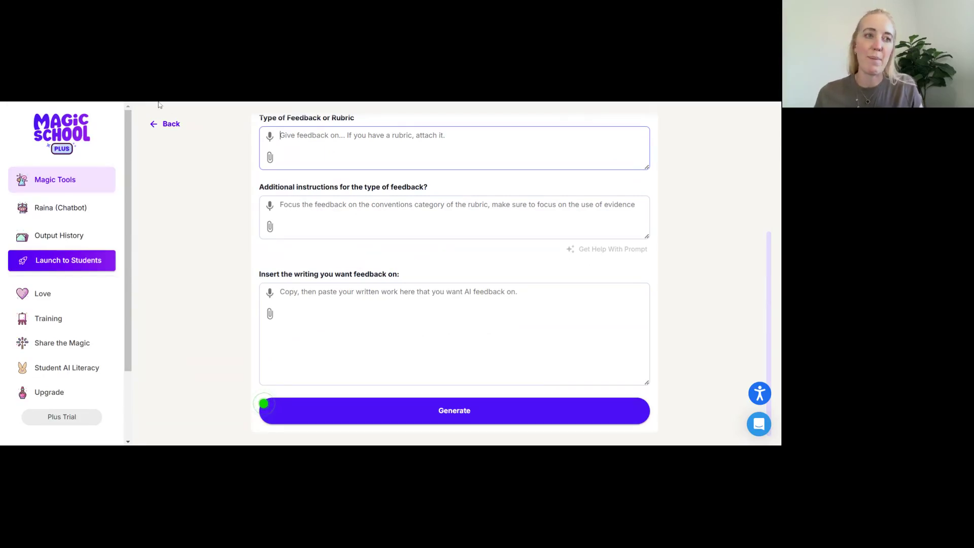
left_click(331, 128)
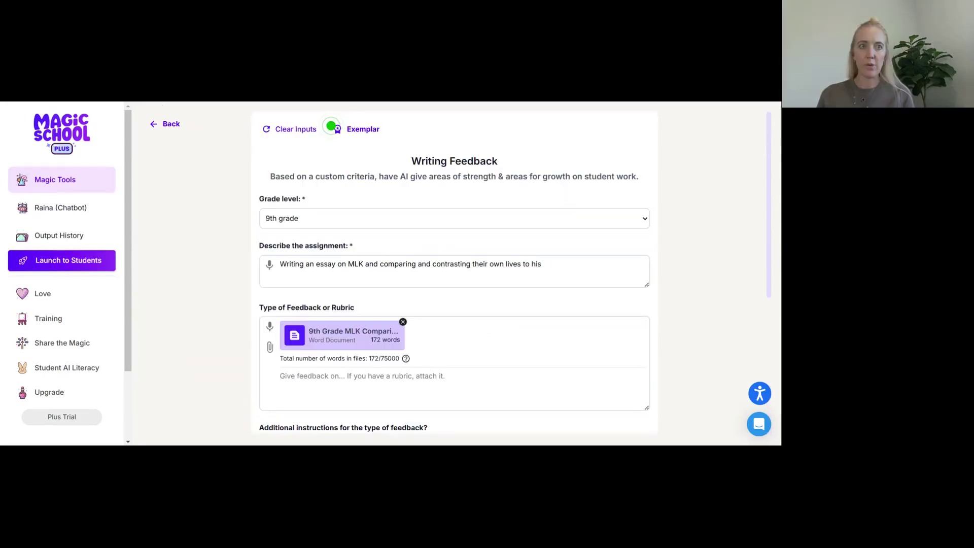
- Enter "This is a rough draft give glow and grow feedback" as the additional instructions for the type of feedback
scroll(424, 331, "down", 2)
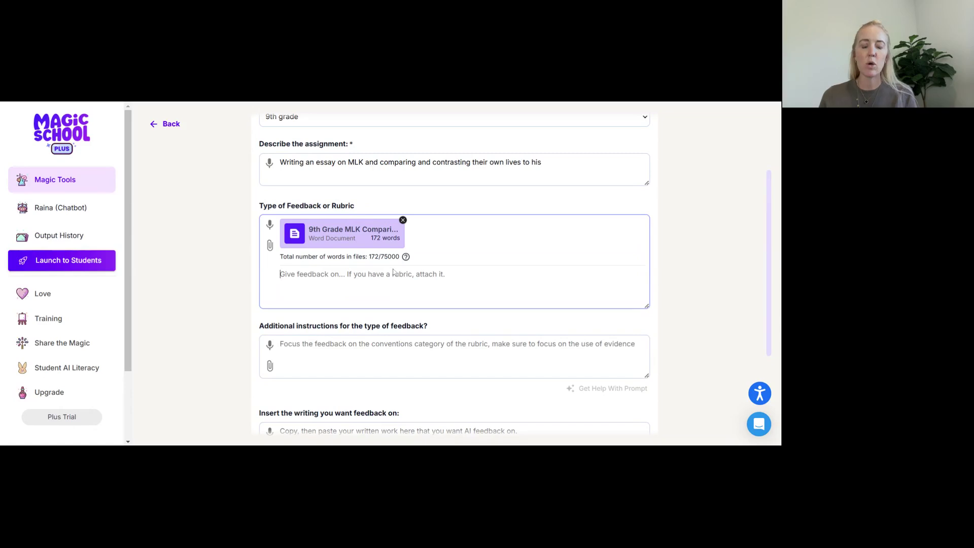
scroll(394, 273, "down", 2)
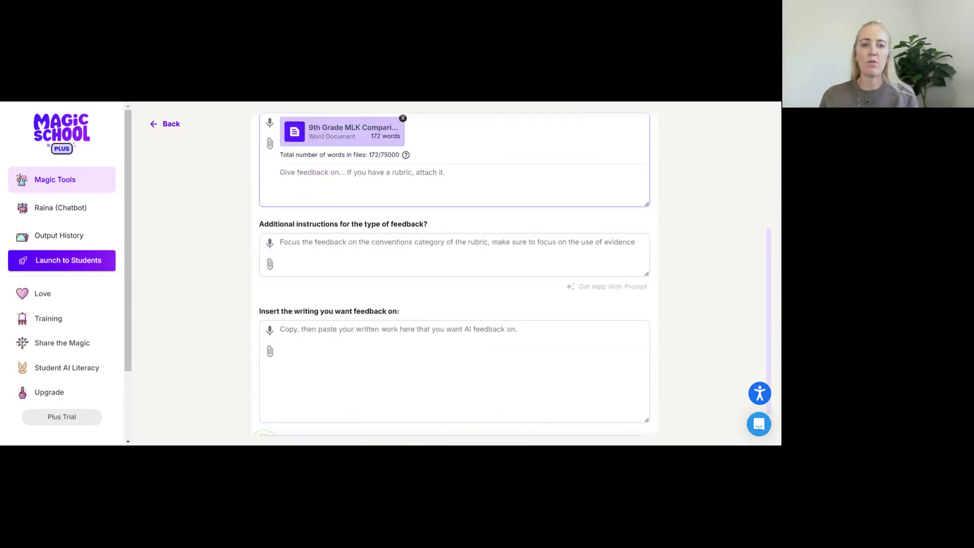
left_click(280, 242)
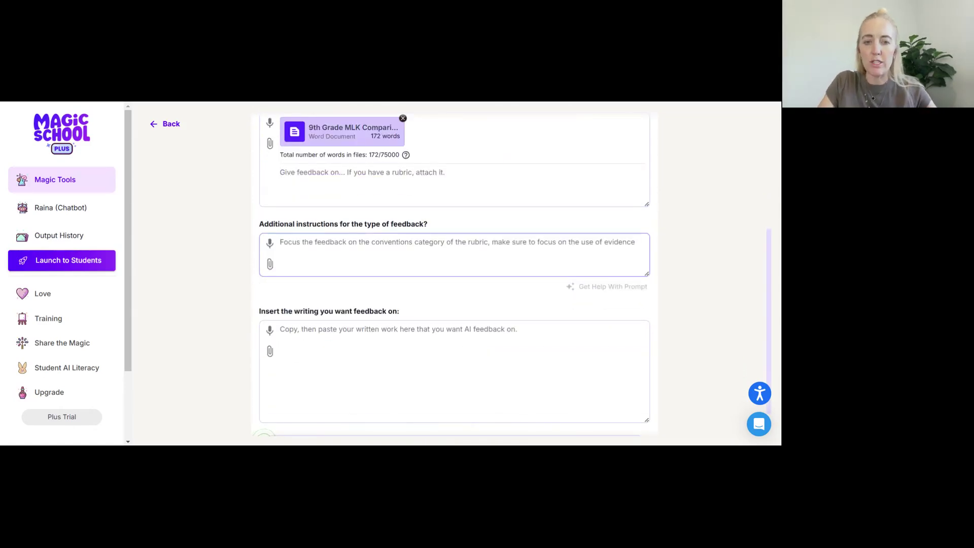
type("This is ")
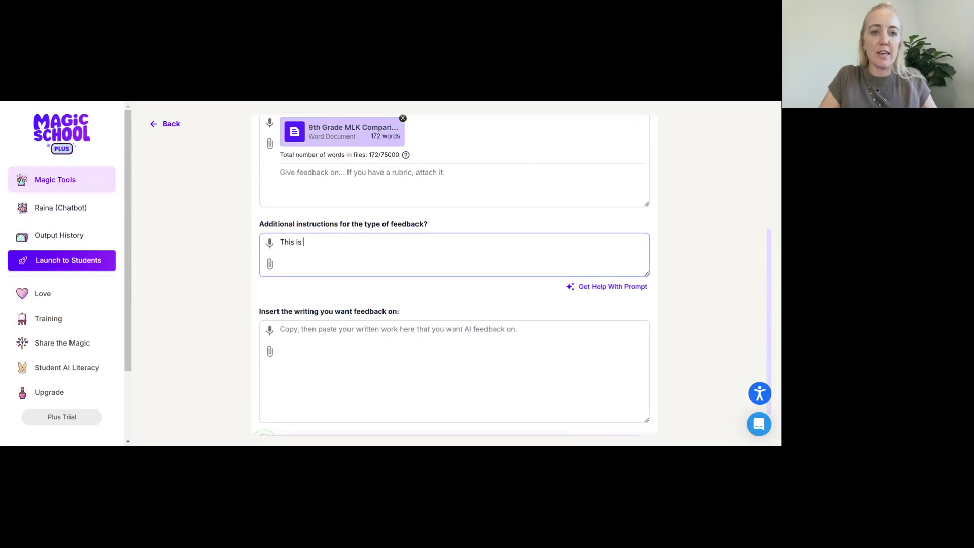
type("a rough draft")
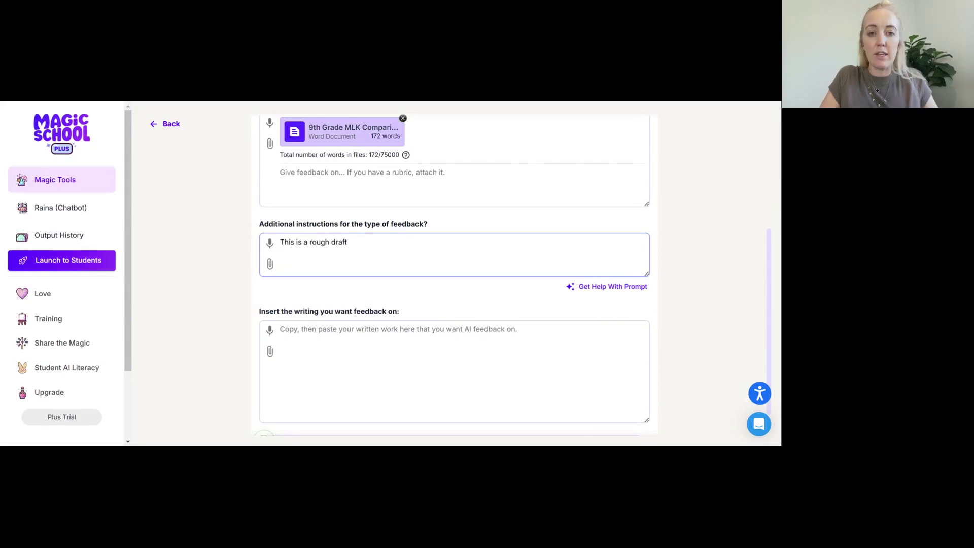
type(" give glow and g")
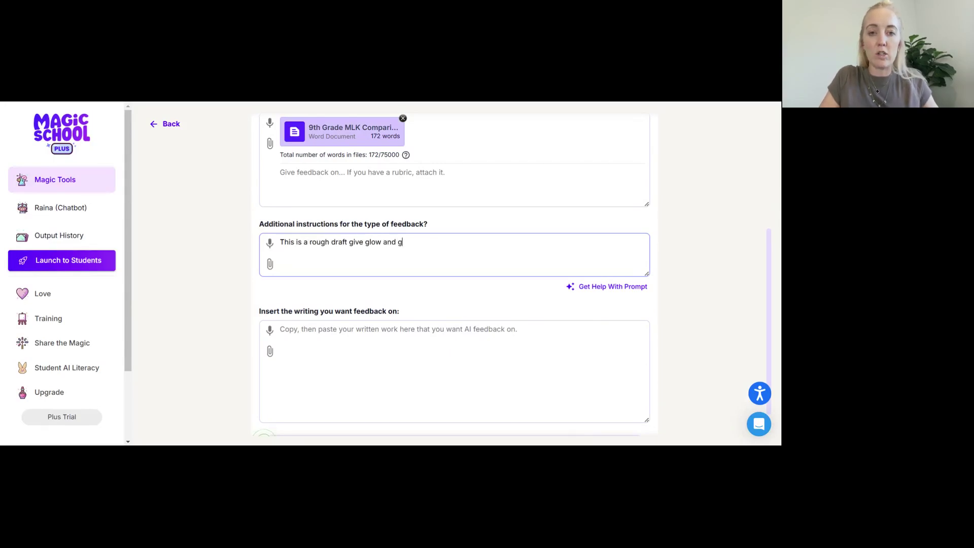
type("row feedback")
- Attach the Google Doc "Untitled document" from Google Drive as the writing that needs feedback
scroll(263, 434, "down", 1)
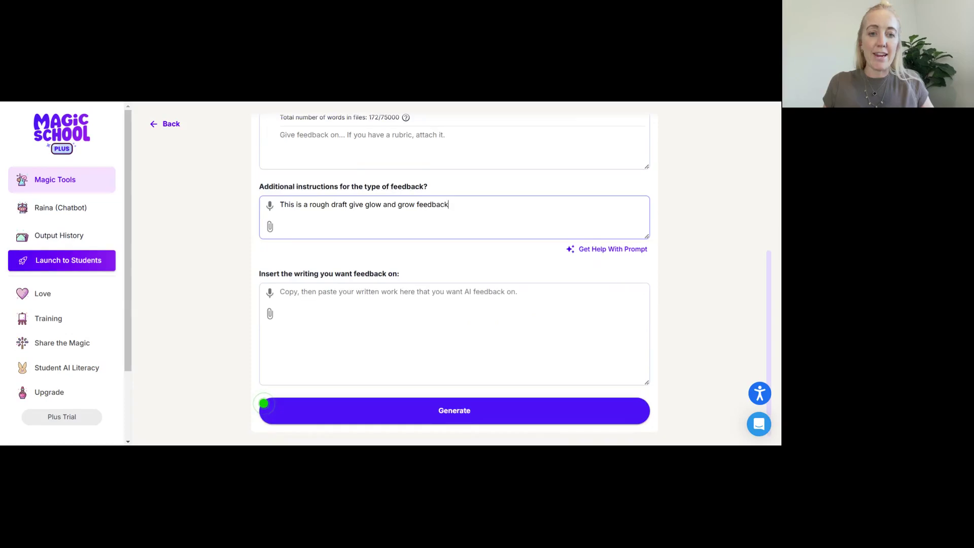
left_click(270, 314)
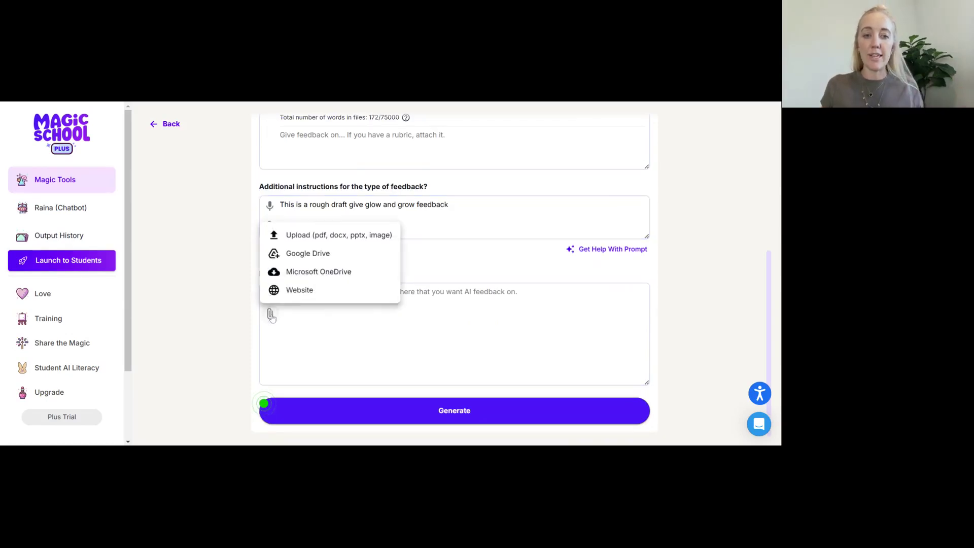
left_click(304, 253)
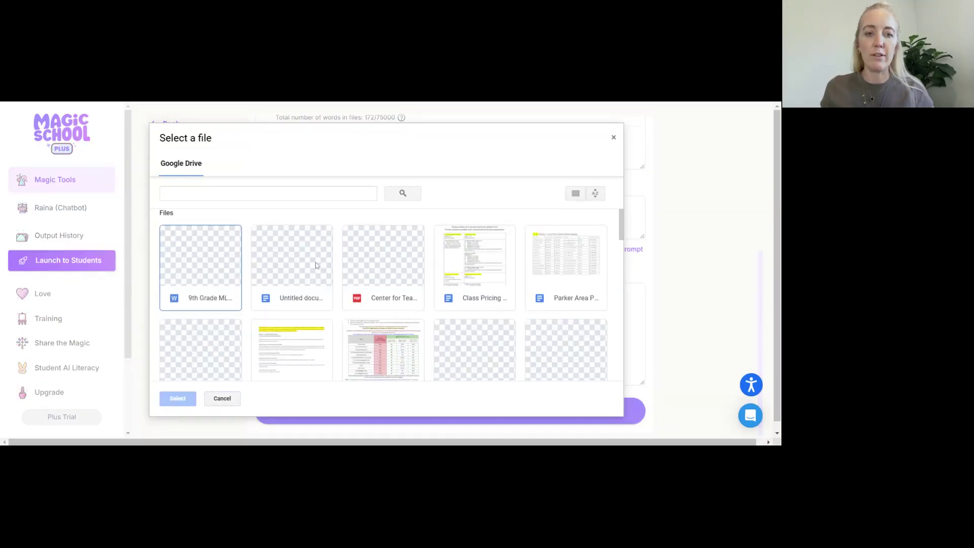
double_click(298, 265)
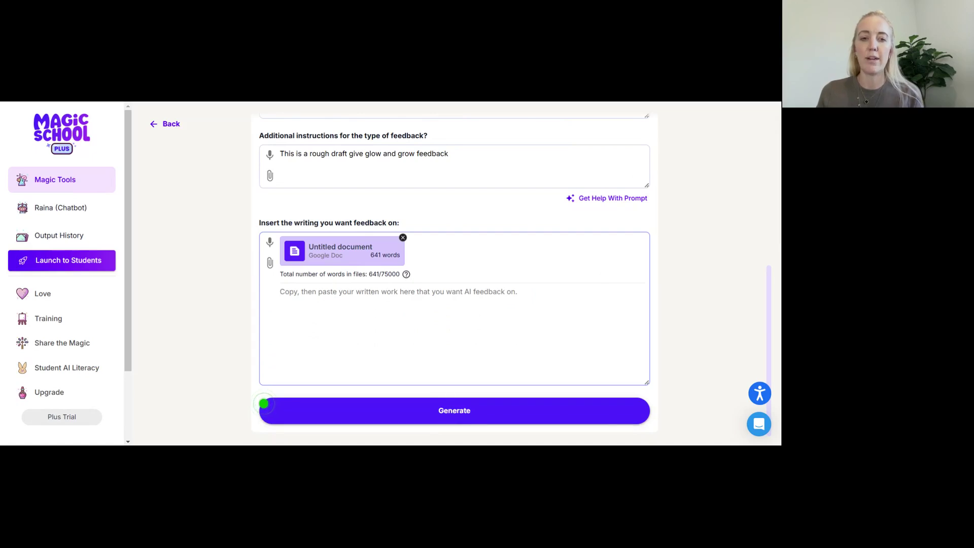
- Review the completed Writing Feedback form and generate the feedback on the student's essay
scroll(477, 298, "up", 4)
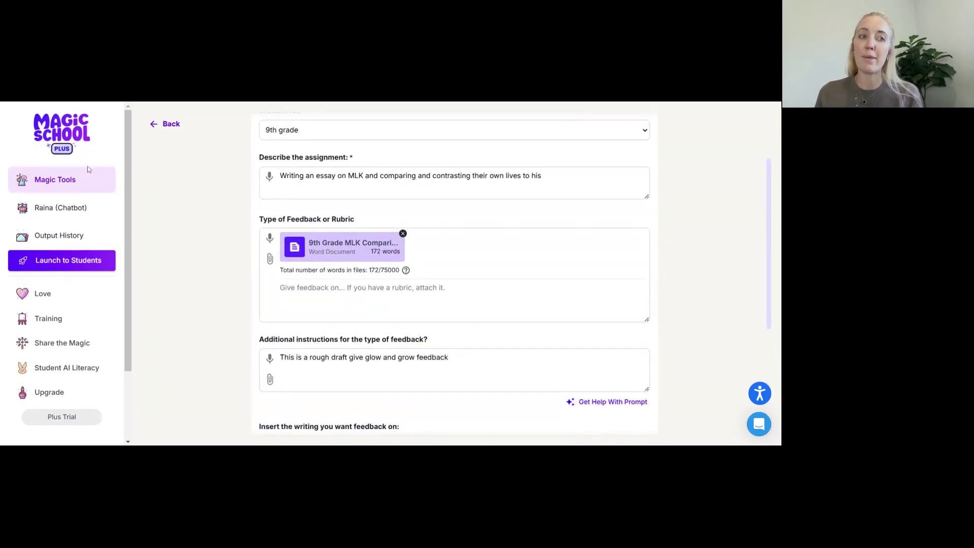
scroll(329, 124, "up", 2)
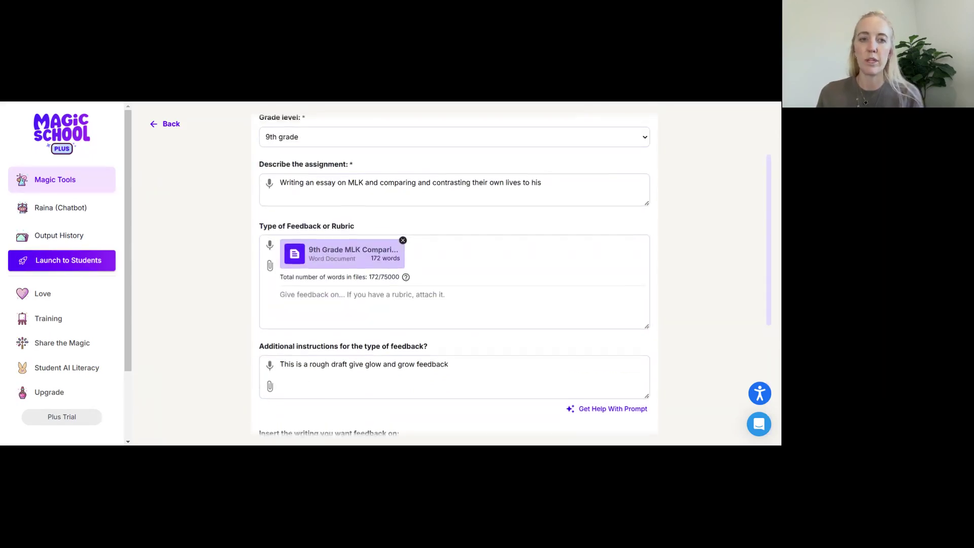
scroll(325, 171, "down", 1)
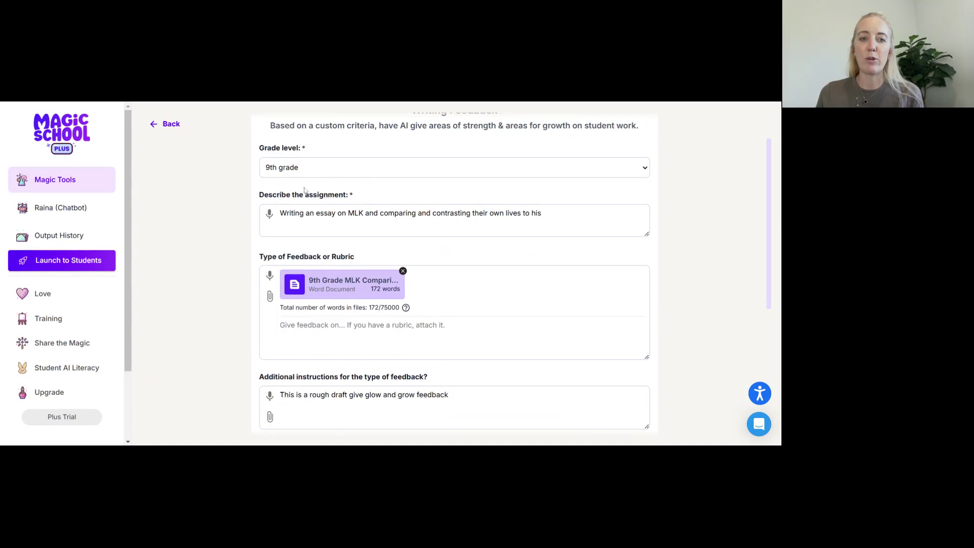
scroll(349, 241, "down", 2)
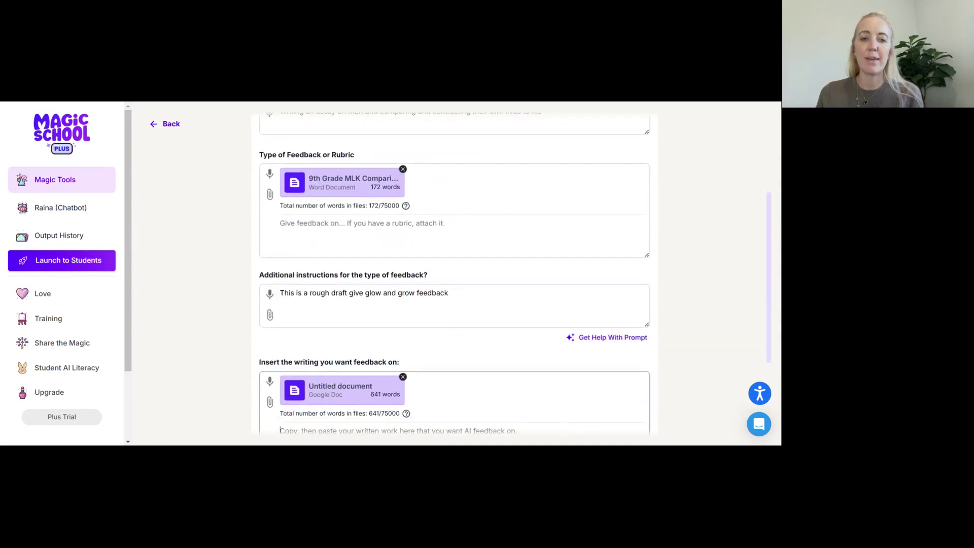
scroll(363, 299, "down", 1)
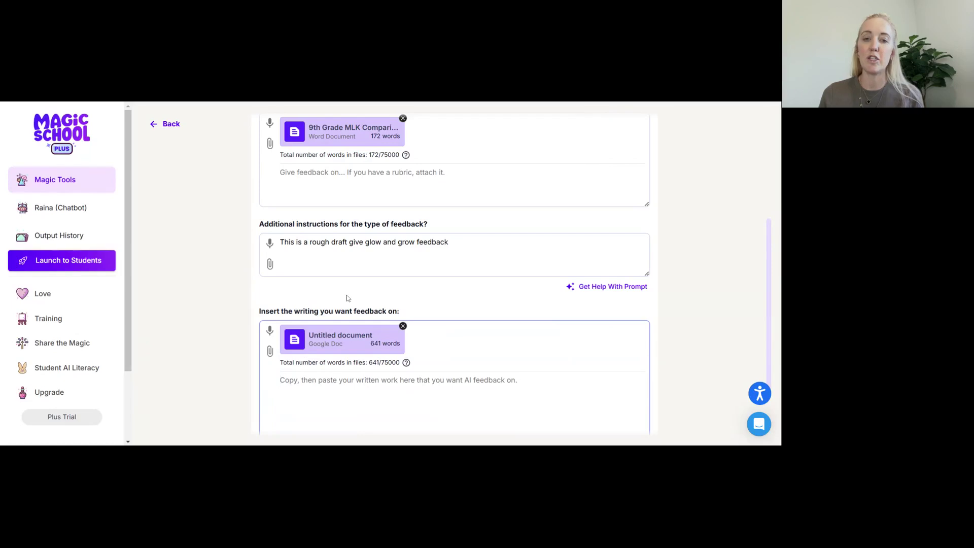
scroll(346, 295, "down", 2)
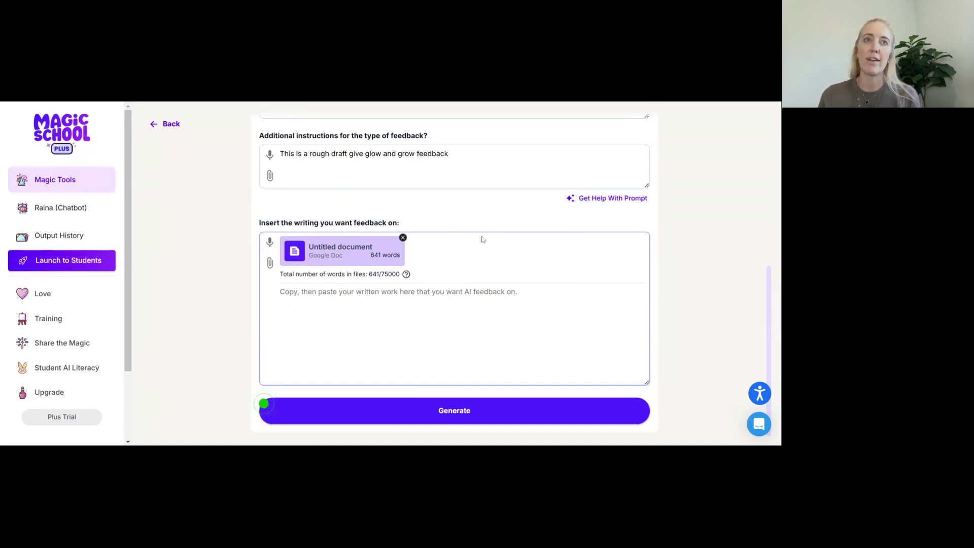
left_click(455, 408)
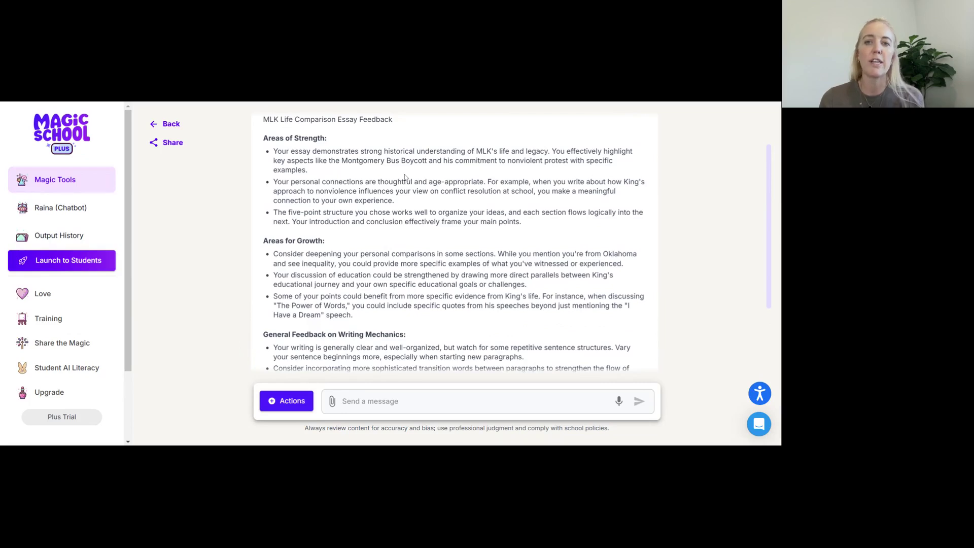
- Open the generated feedback for editing and add the line "type directly on this." below the writing mechanics section
scroll(405, 176, "down", 1)
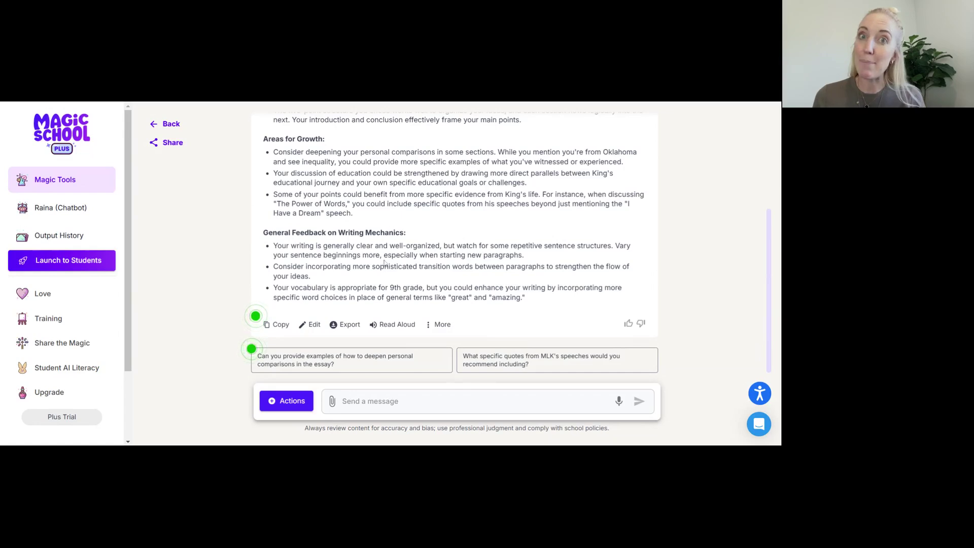
left_click(310, 324)
scroll(343, 279, "down", 3)
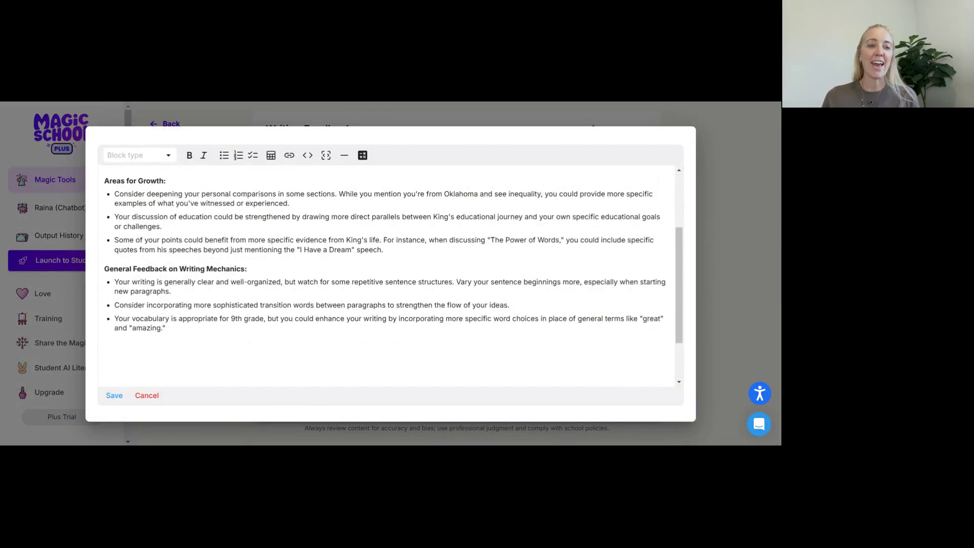
left_click(166, 328)
key("Return")
key("Return")
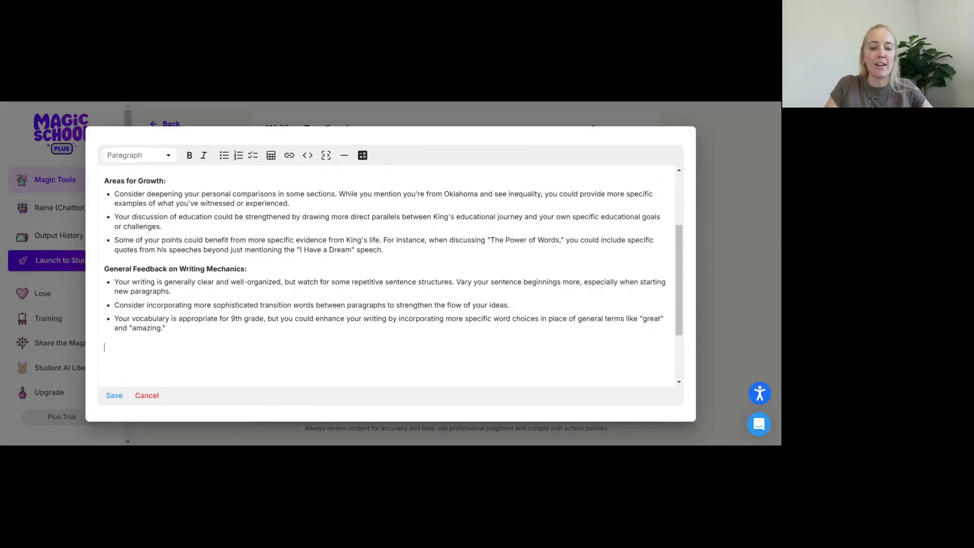
type("type directly on this.")
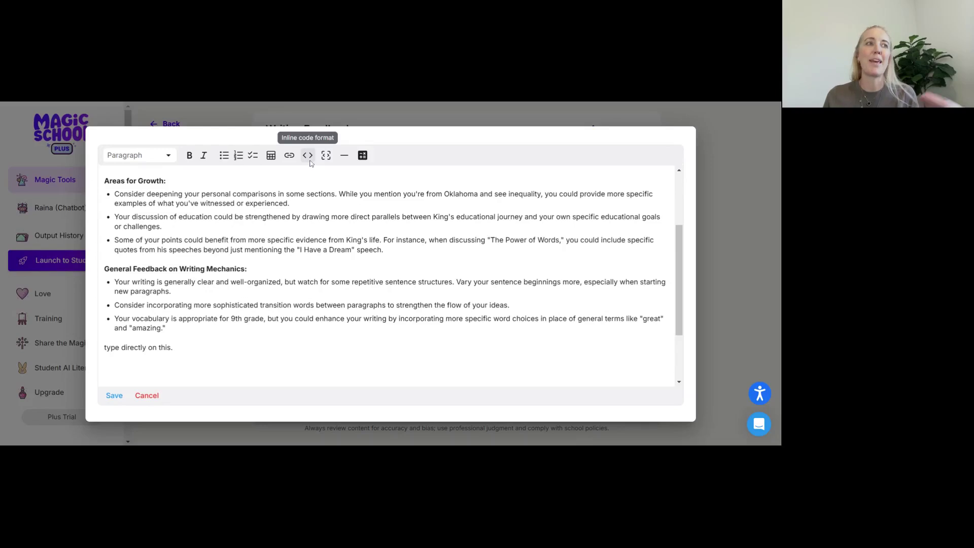
- Insert the math expression s√4 after the added line and save the edited feedback
left_click(362, 156)
type("ss")
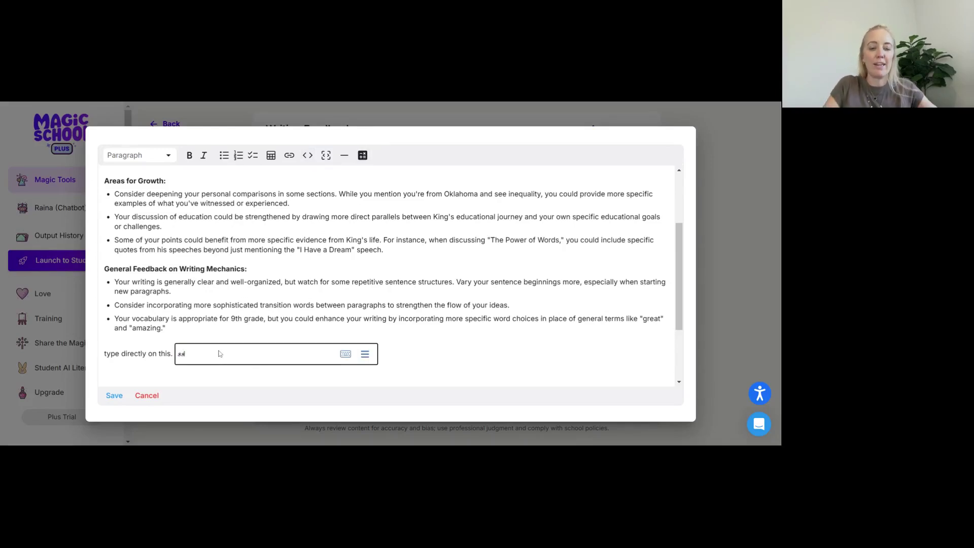
type("qrt4")
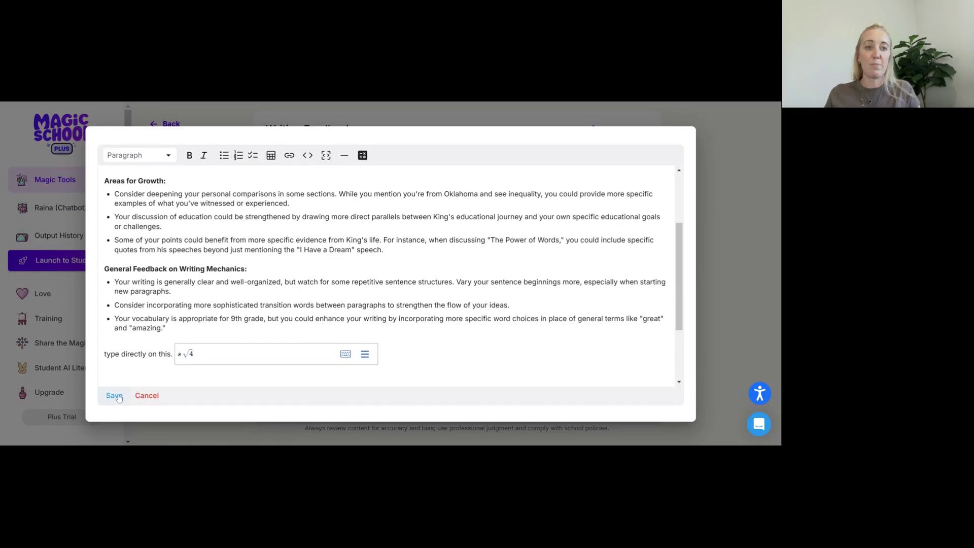
left_click(169, 157)
left_click(169, 158)
left_click(114, 395)
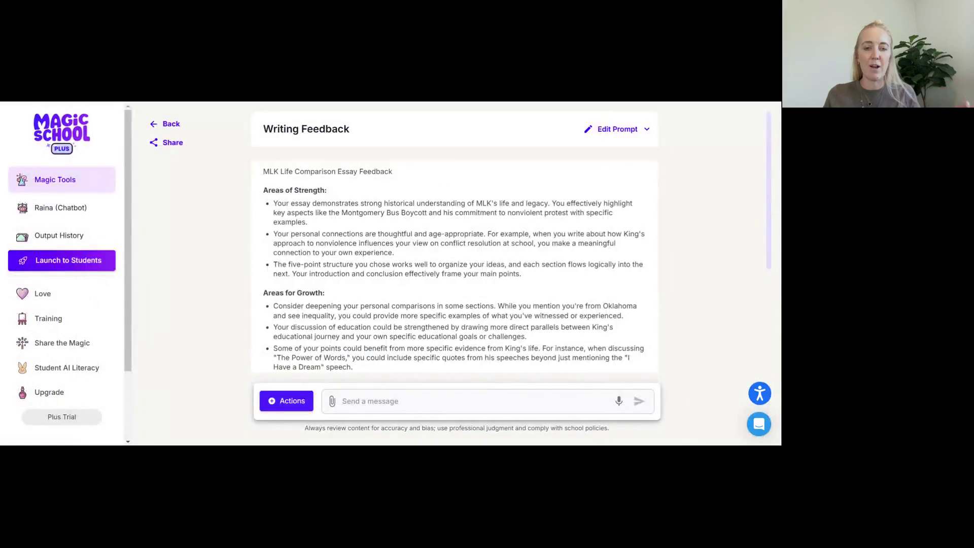
- Copy the edited feedback, and export it to Google Docs and open the exported document
scroll(358, 335, "down", 5)
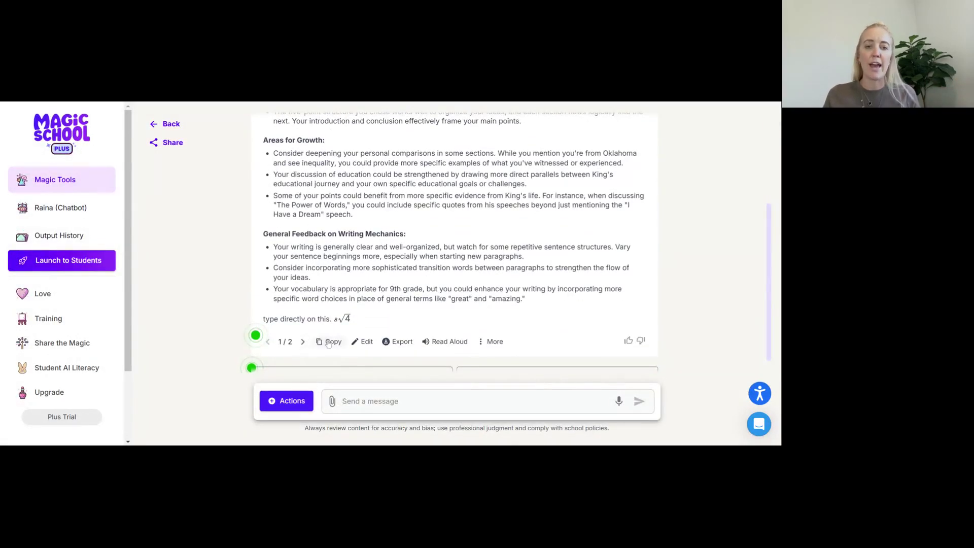
left_click(334, 342)
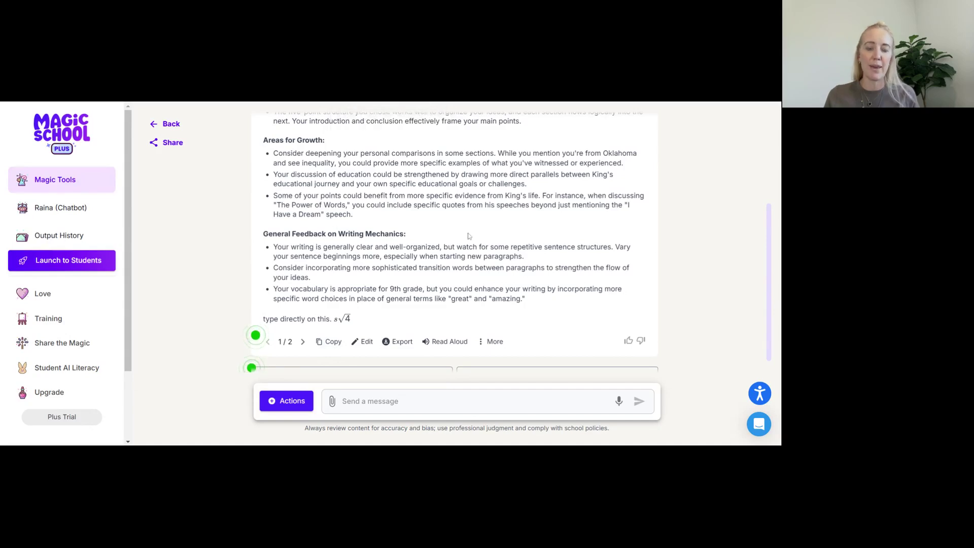
left_click(401, 344)
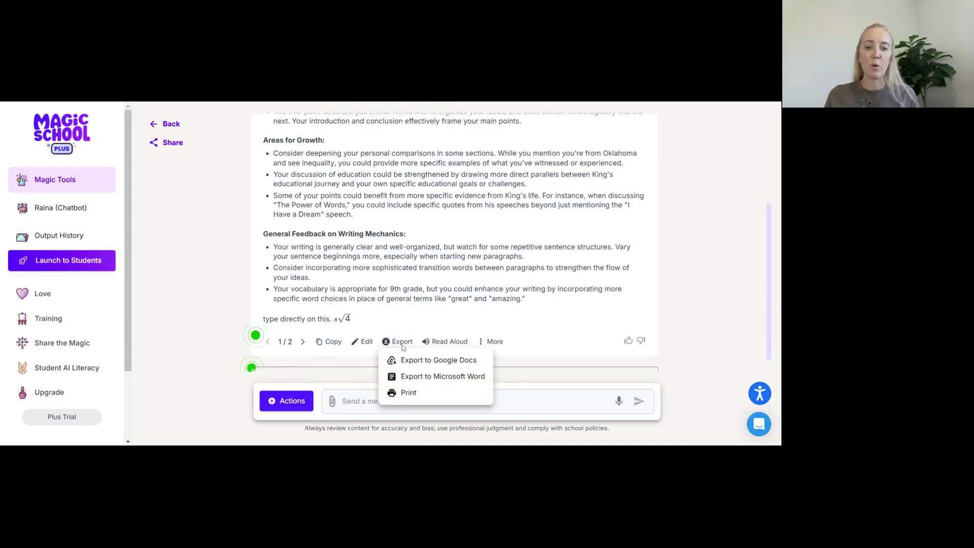
left_click(408, 361)
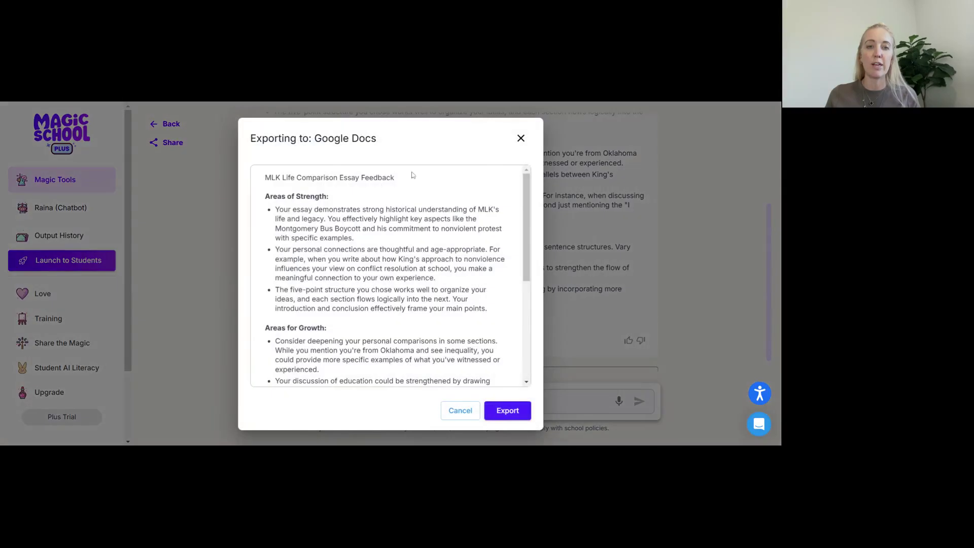
scroll(504, 386, "down", 5)
left_click(506, 412)
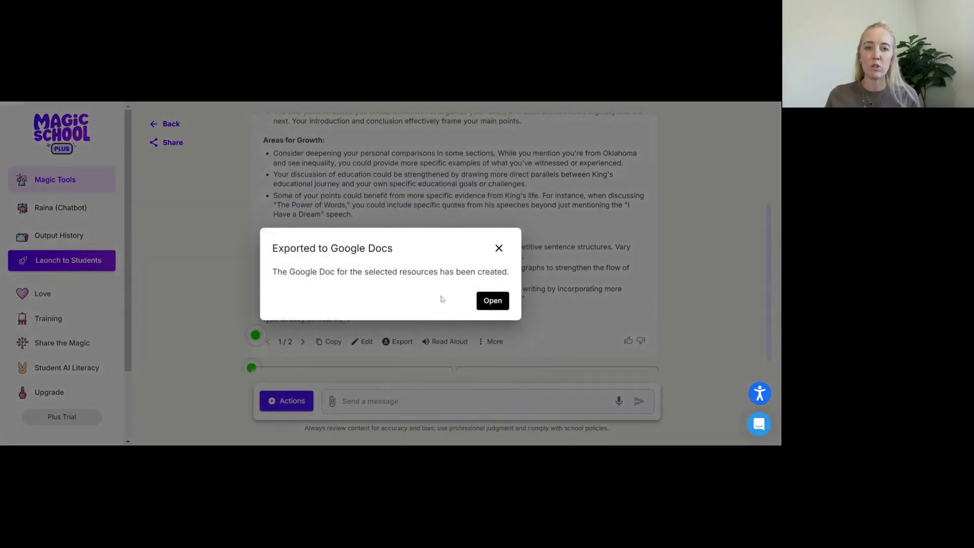
left_click(492, 301)
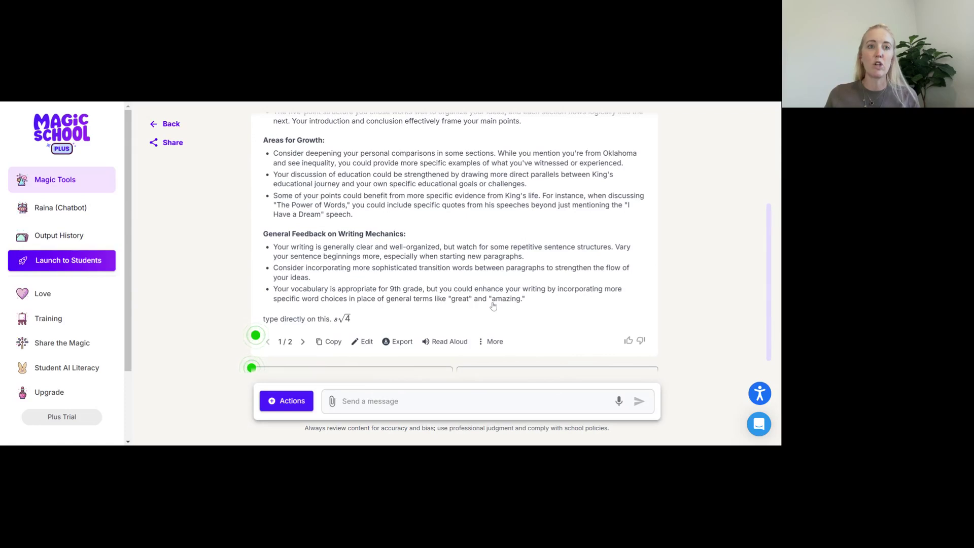
left_click(396, 342)
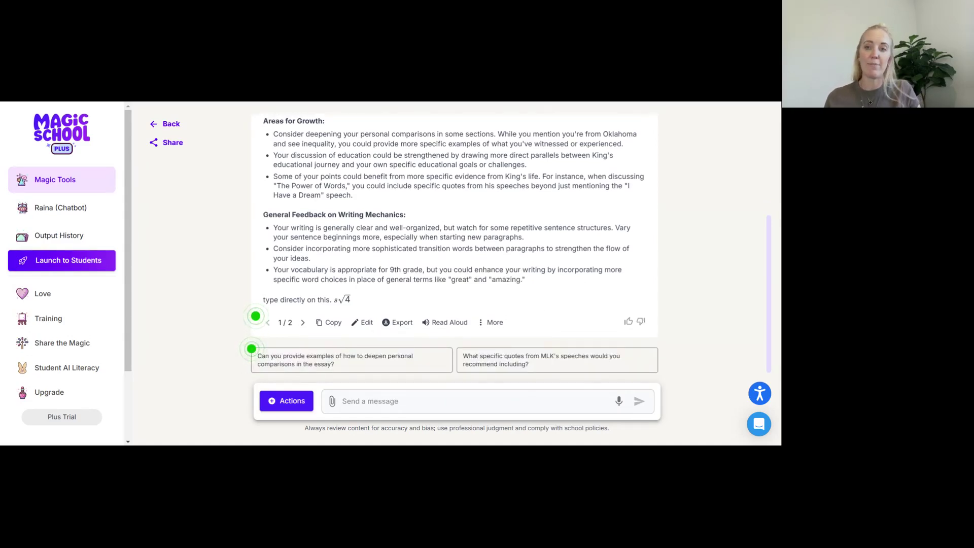
- Reopen the Writing Feedback prompt and examine its assignment description, attached rubric, additional instructions and attached student writing
scroll(251, 349, "up", 5)
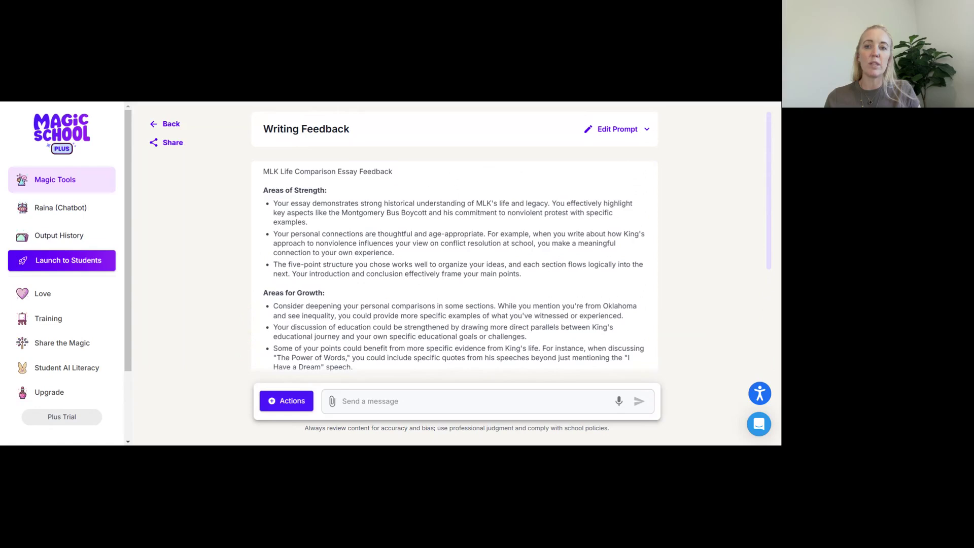
scroll(504, 254, "down", 5)
scroll(504, 254, "up", 5)
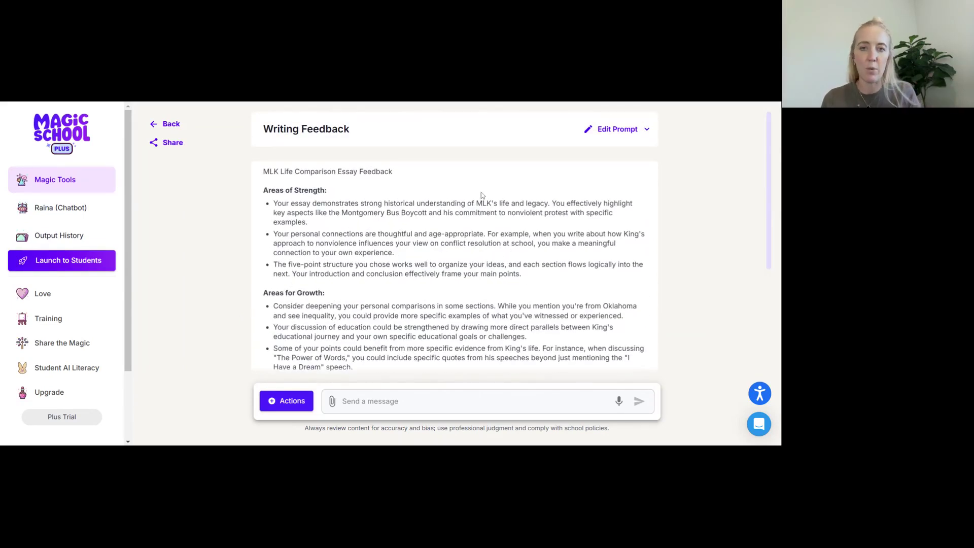
left_click(603, 131)
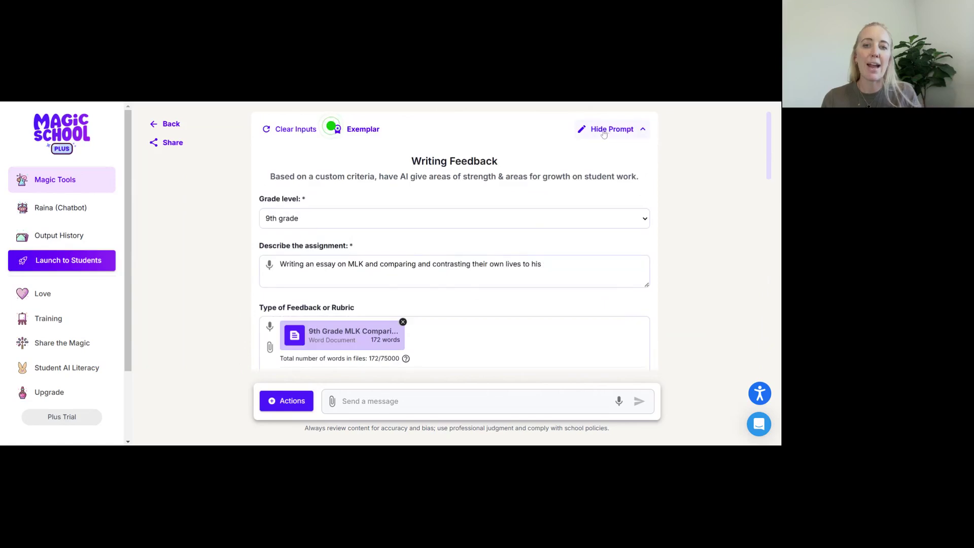
scroll(567, 239, "down", 2)
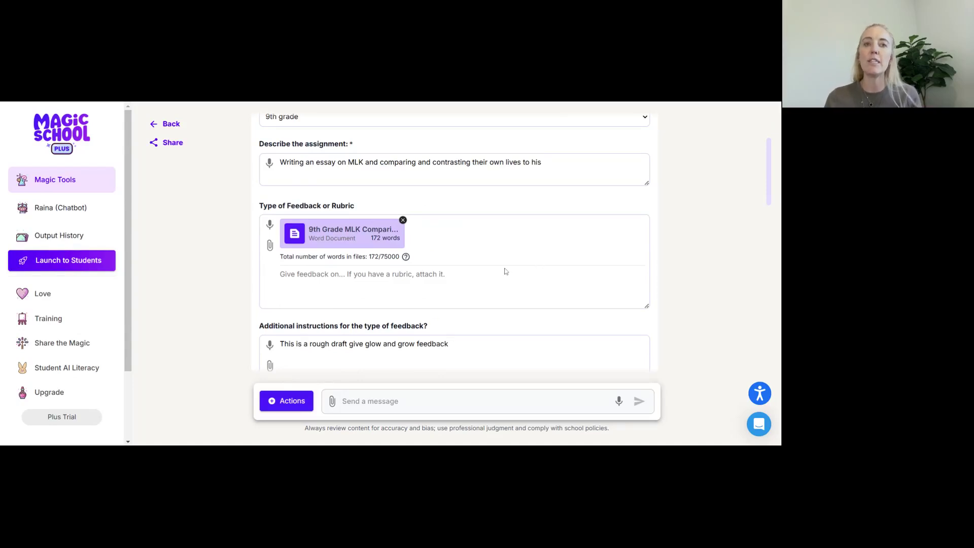
scroll(394, 247, "down", 1)
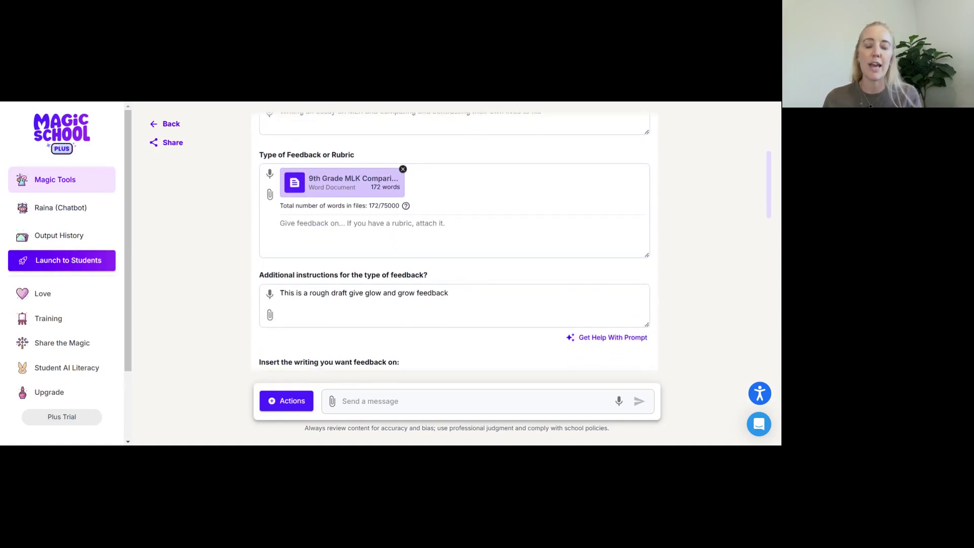
scroll(356, 239, "down", 1)
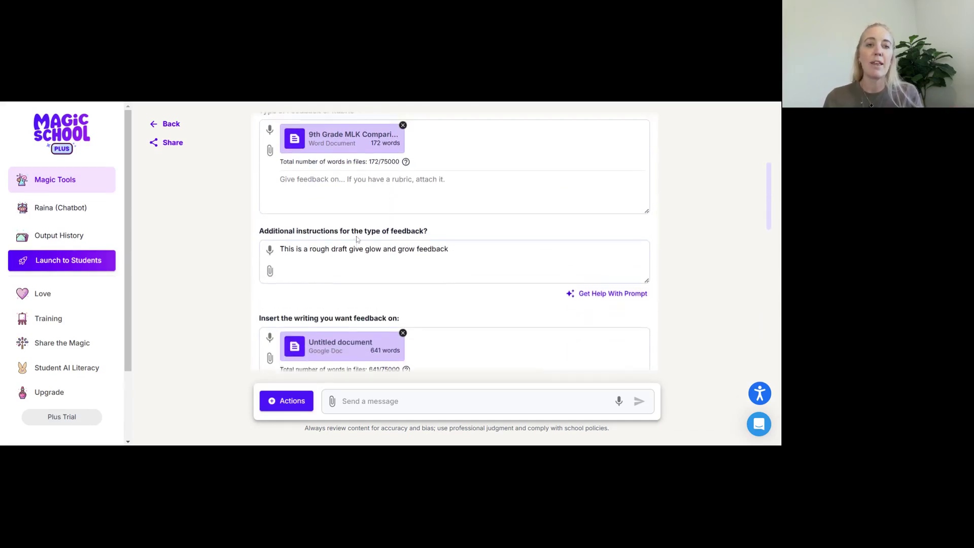
scroll(357, 240, "up", 2)
scroll(384, 255, "down", 1)
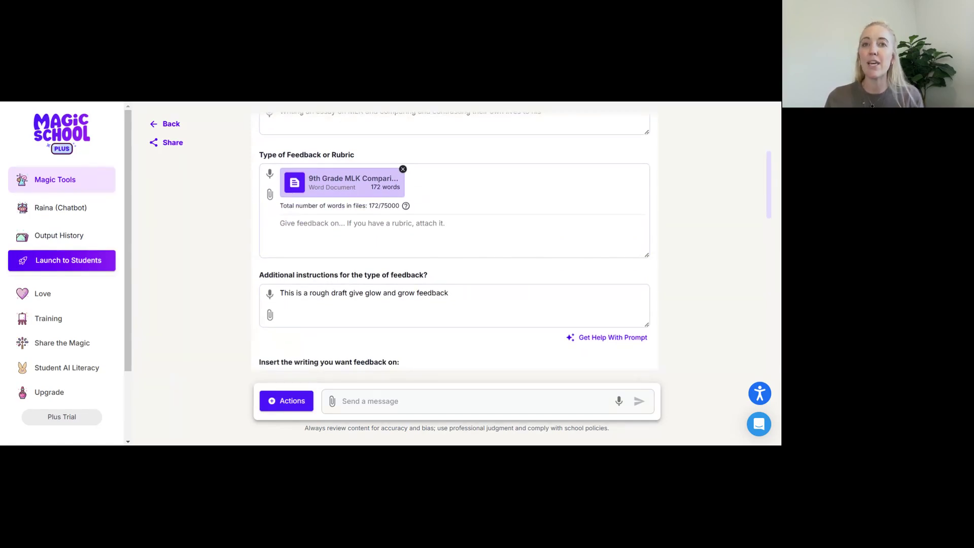
scroll(410, 186, "down", 3)
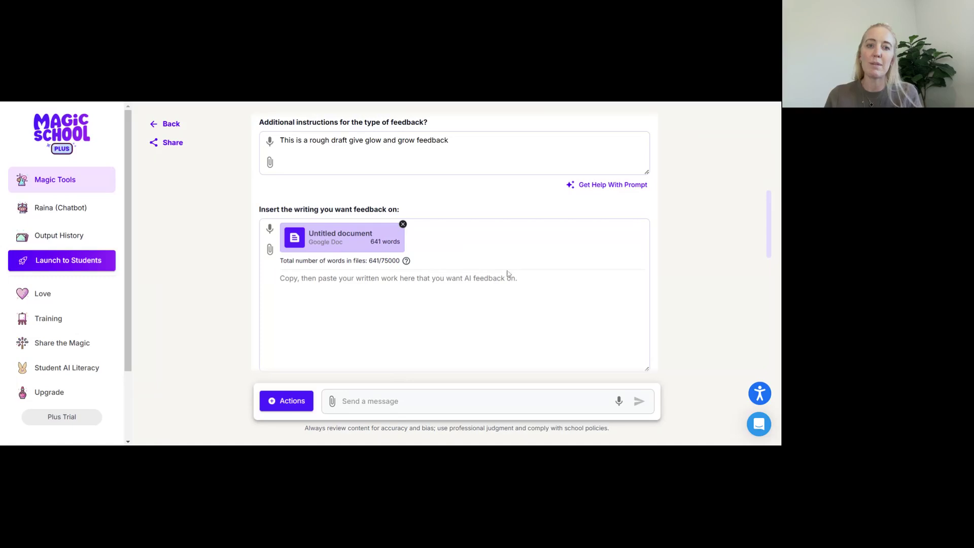
scroll(507, 274, "up", 2)
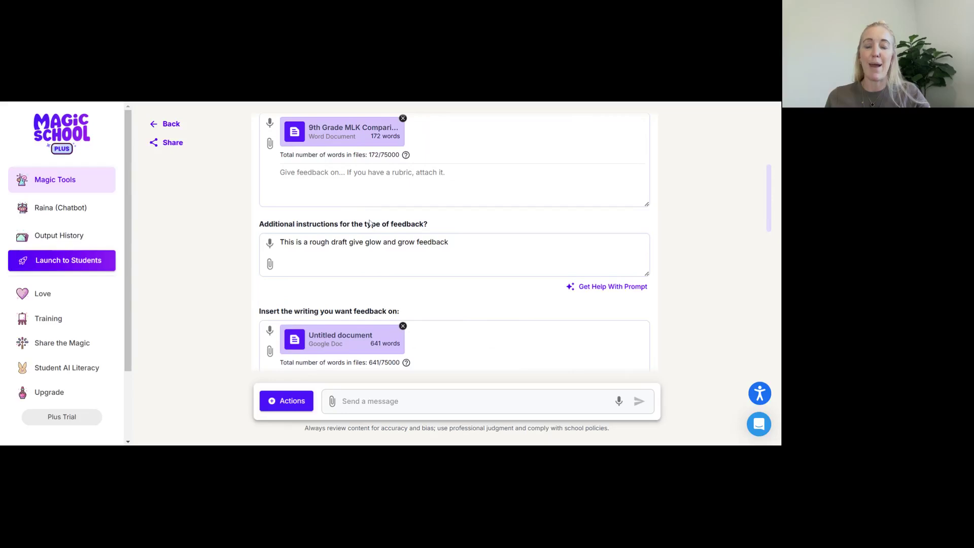
scroll(369, 223, "up", 4)
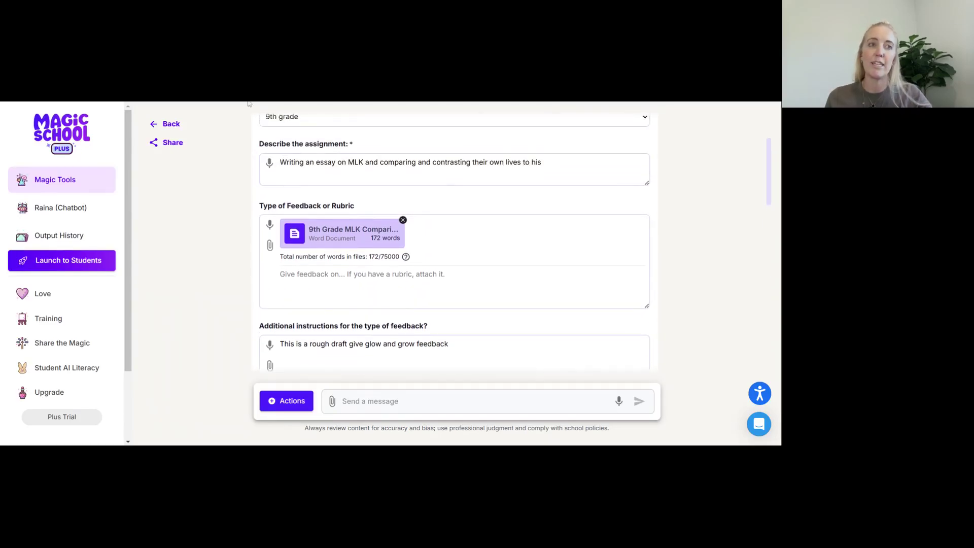